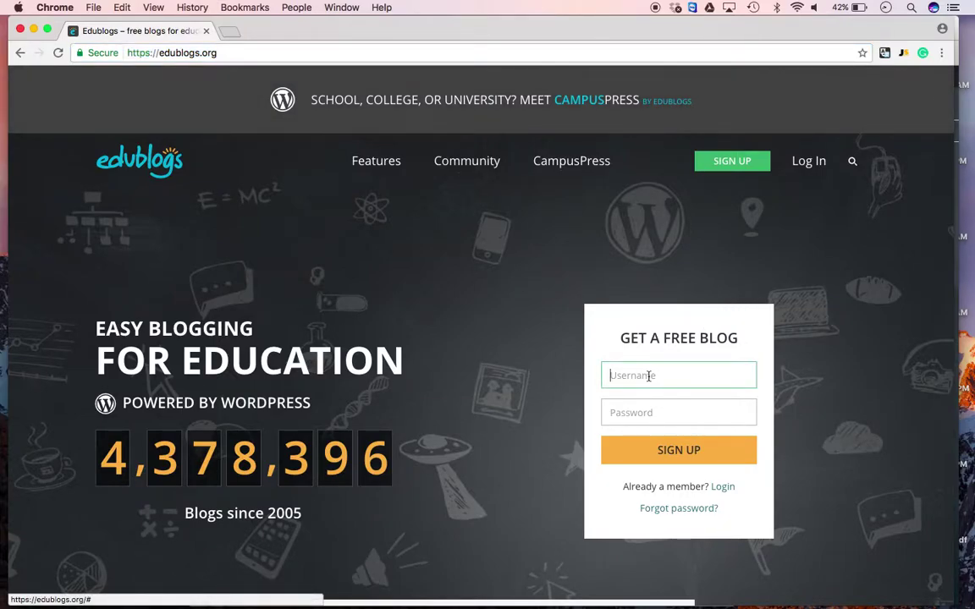
Enter the chosen username in the free blog sign-up form
{"action": "left_click", "coordinate": [529, 282]}
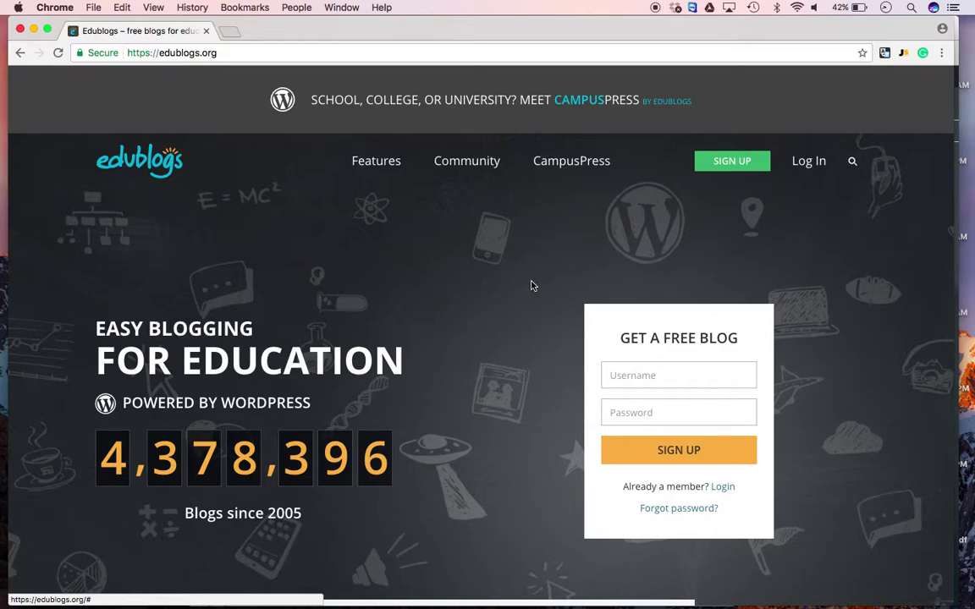
{"action": "left_click", "coordinate": [689, 375]}
{"action": "type", "text": "t"}
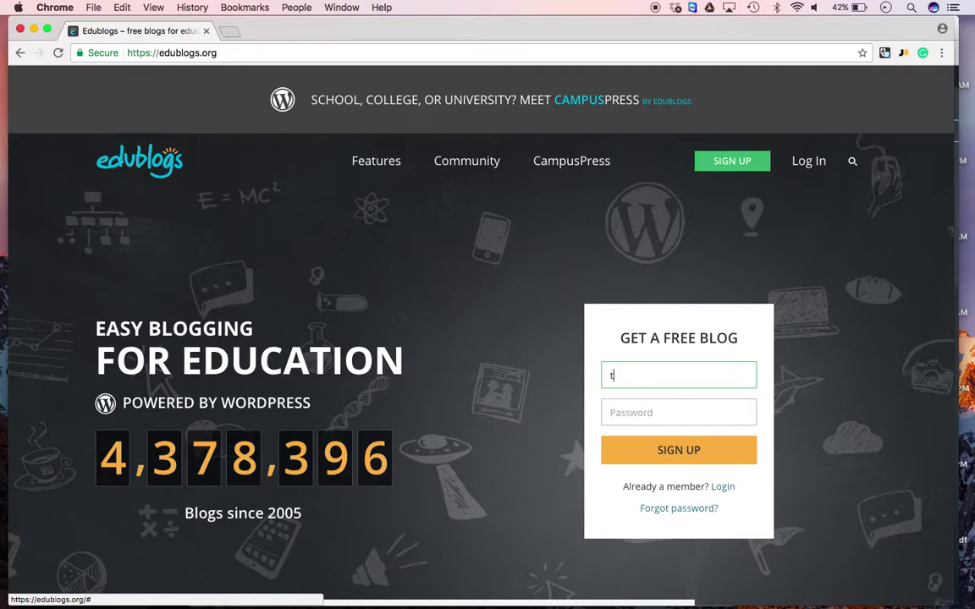
{"action": "type", "text": "potts84"}
{"action": "key", "text": "BackSpace"}
{"action": "key", "text": "BackSpace"}
{"action": "key", "text": "BackSpace"}
{"action": "key", "text": "BackSpace"}
{"action": "key", "text": "BackSpace"}
{"action": "key", "text": "BackSpace"}
{"action": "key", "text": "BackSpace"}
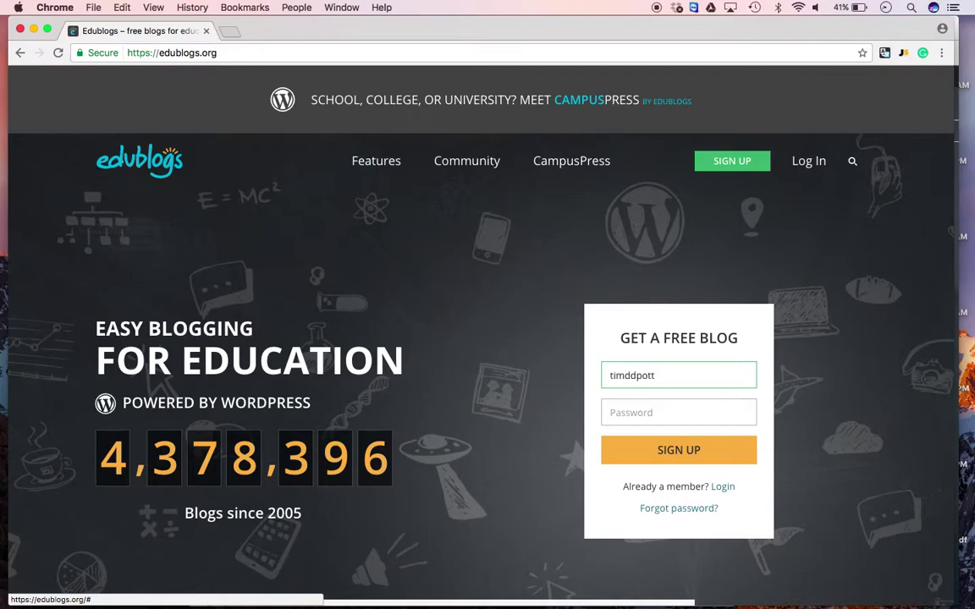
{"action": "type", "text": "potts84"}
{"action": "key", "text": "BackSpace"}
{"action": "key", "text": "BackSpace"}
{"action": "key", "text": "BackSpace"}
{"action": "key", "text": "BackSpace"}
{"action": "key", "text": "BackSpace"}
{"action": "key", "text": "BackSpace"}
{"action": "key", "text": "BackSpace"}
{"action": "key", "text": "BackSpace"}
{"action": "key", "text": "BackSpace"}
{"action": "key", "text": "BackSpace"}
{"action": "type", "text": "JustinCase"}
Enter the account password and submit the sign-up
{"action": "left_click", "coordinate": [660, 409]}
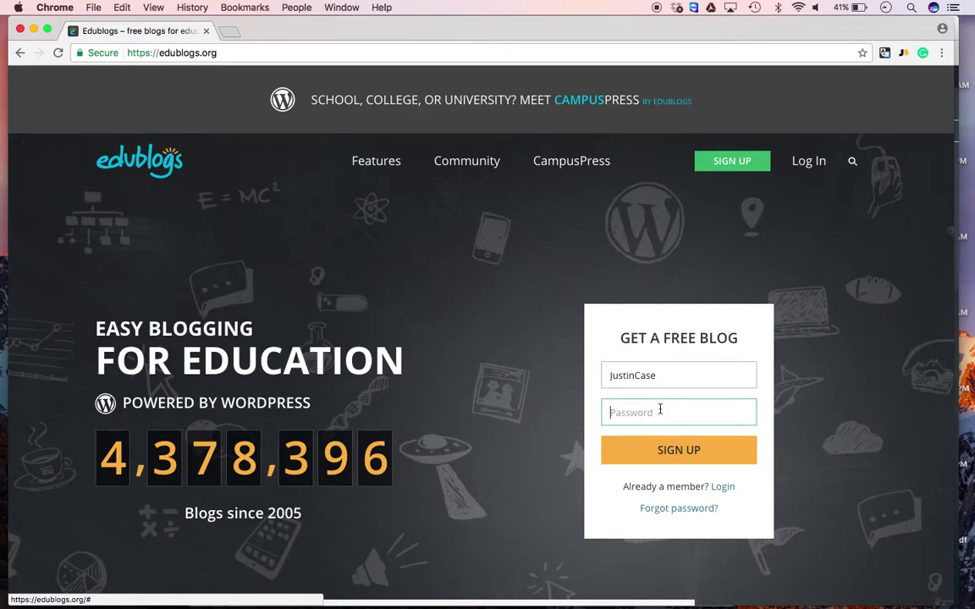
{"action": "type", "text": "********"}
{"action": "key", "text": "Return"}
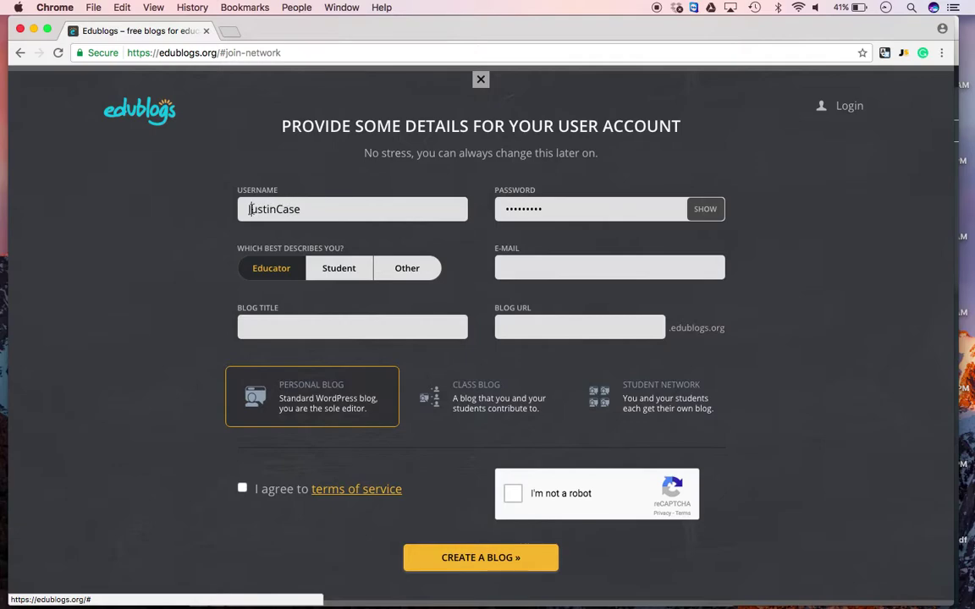
Make the taken username all lowercase and append 84 to it
{"action": "left_click_drag", "start_coordinate": [301, 209], "coordinate": [248, 209]}
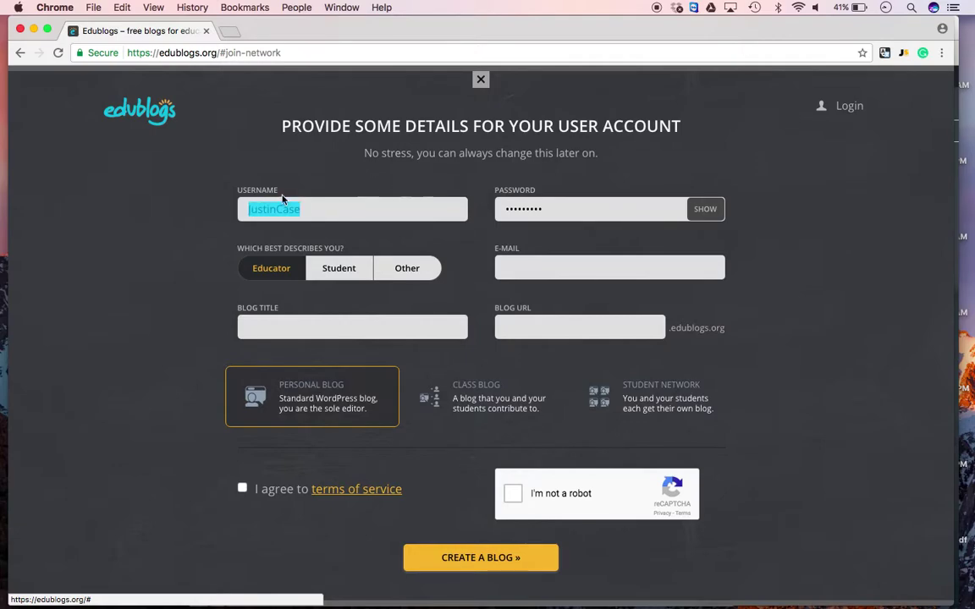
{"action": "left_click", "coordinate": [307, 213]}
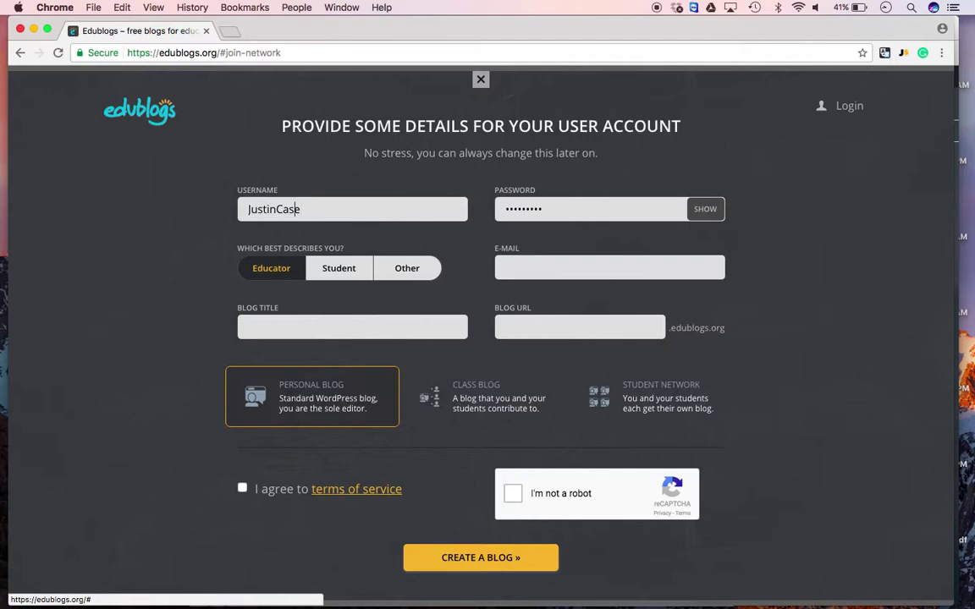
{"action": "left_click", "coordinate": [281, 209]}
{"action": "key", "text": "BackSpace"}
{"action": "type", "text": "c"}
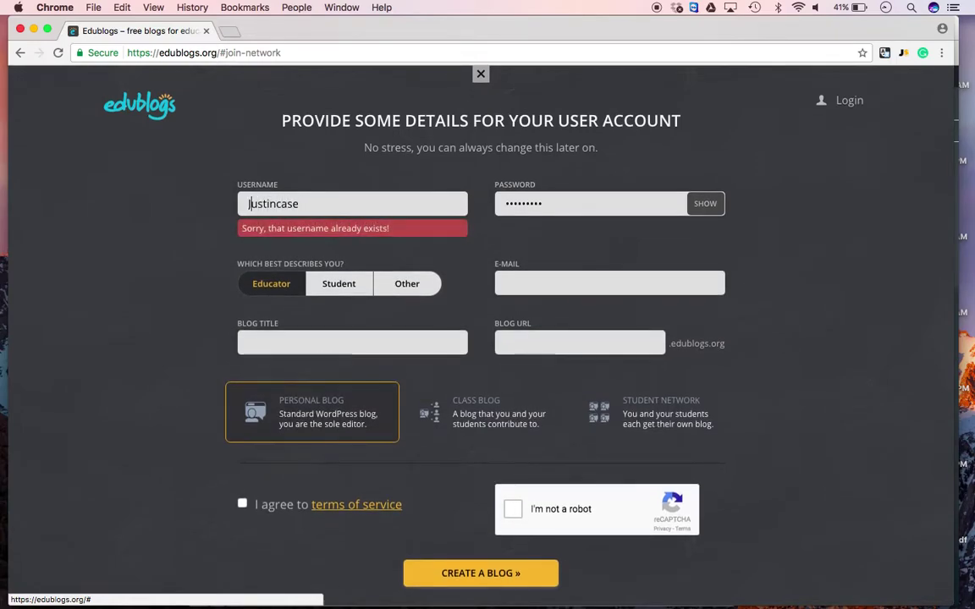
{"action": "key", "text": "BackSpace"}
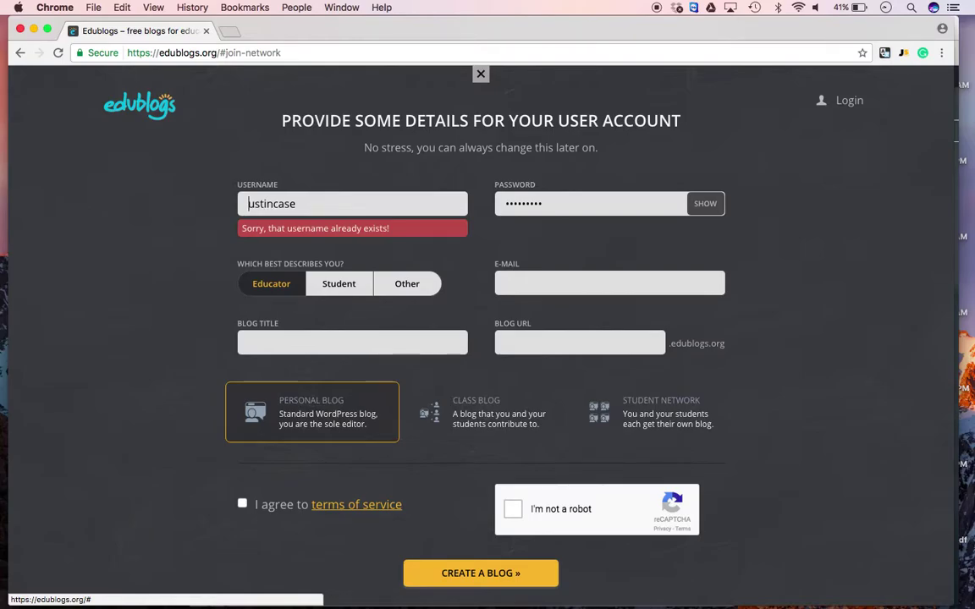
{"action": "type", "text": "j"}
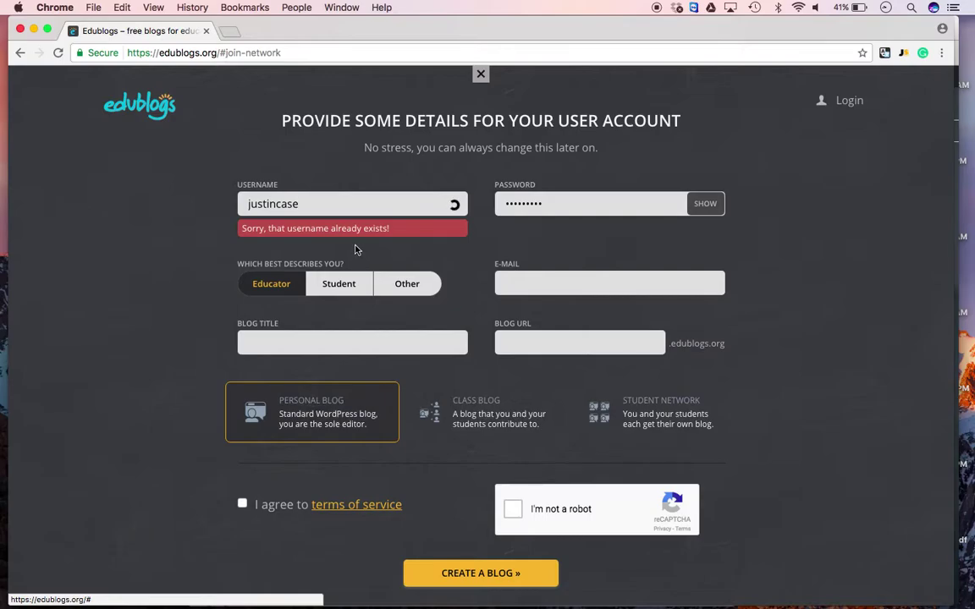
{"action": "left_click", "coordinate": [324, 205]}
{"action": "type", "text": "84"}
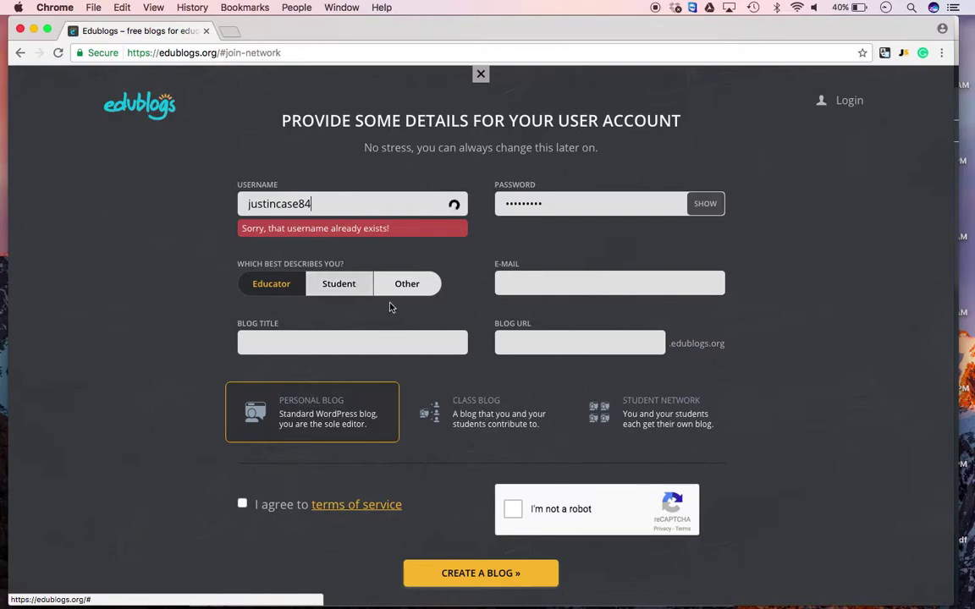
Register the account with the Student role
{"action": "left_click", "coordinate": [338, 284]}
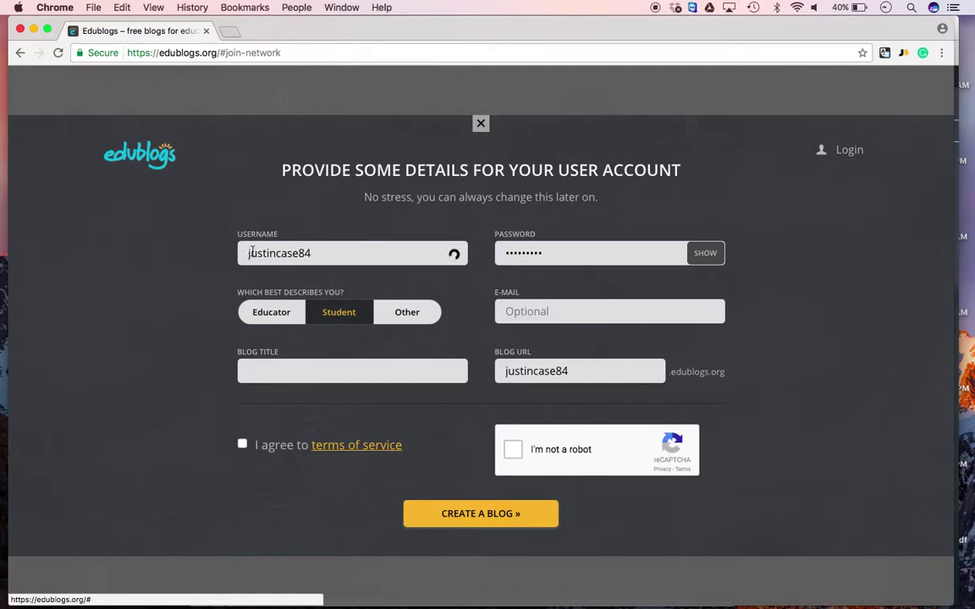
{"action": "left_click", "coordinate": [323, 254]}
{"action": "left_click", "coordinate": [491, 294]}
Drop the trailing digits from the blog address and title the blog 'Justin Case You're Curious'
{"action": "left_click", "coordinate": [296, 375]}
{"action": "left_click_drag", "start_coordinate": [581, 371], "coordinate": [508, 362]}
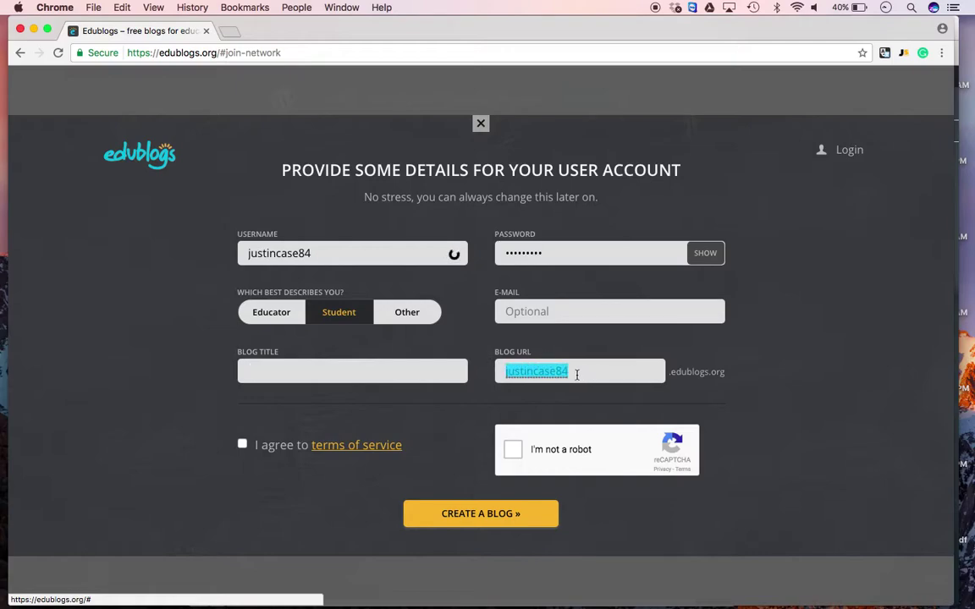
{"action": "left_click", "coordinate": [635, 369]}
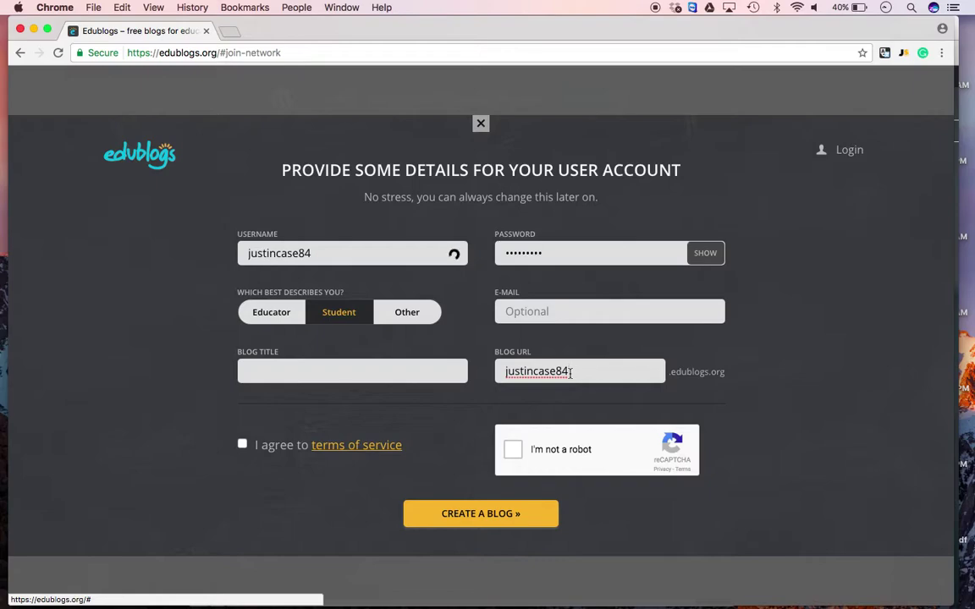
{"action": "key", "text": "BackSpace"}
{"action": "key", "text": "BackSpace"}
{"action": "left_click", "coordinate": [307, 371]}
{"action": "type", "text": "Justin Case"}
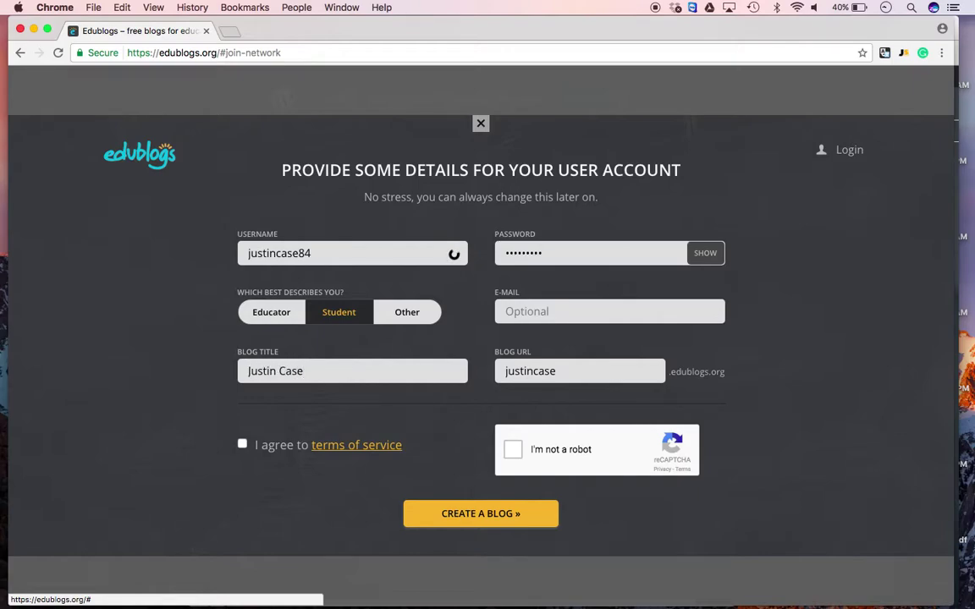
{"action": "type", "text": " You're Curious"}
Accept the terms of service, pass the robot check and submit the form
{"action": "left_click", "coordinate": [242, 444]}
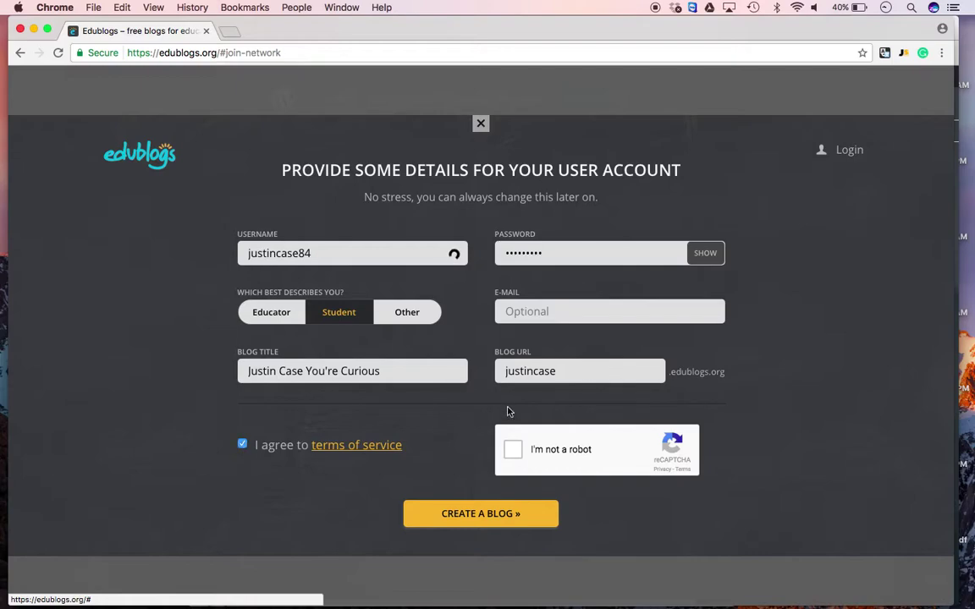
{"action": "left_click", "coordinate": [515, 454]}
{"action": "left_click", "coordinate": [386, 254]}
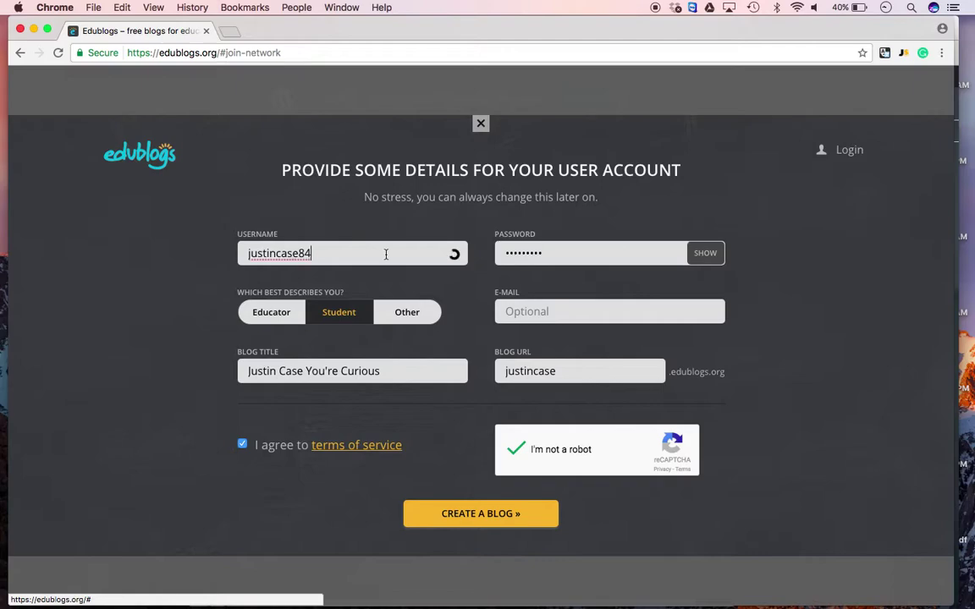
{"action": "left_click", "coordinate": [479, 521]}
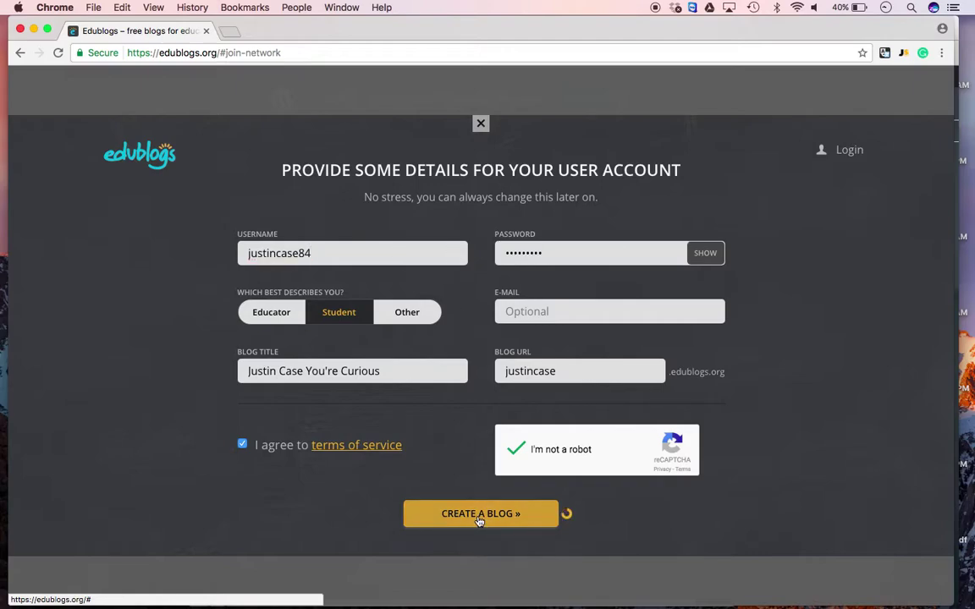
Append 84 to the blog address to make it unique and create the blog
{"action": "left_click", "coordinate": [566, 349]}
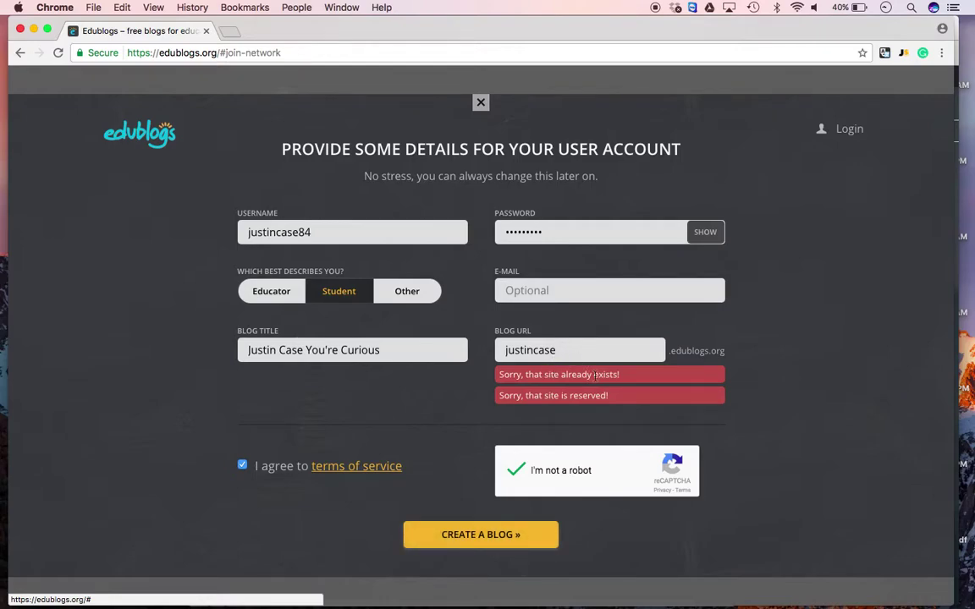
{"action": "type", "text": "84"}
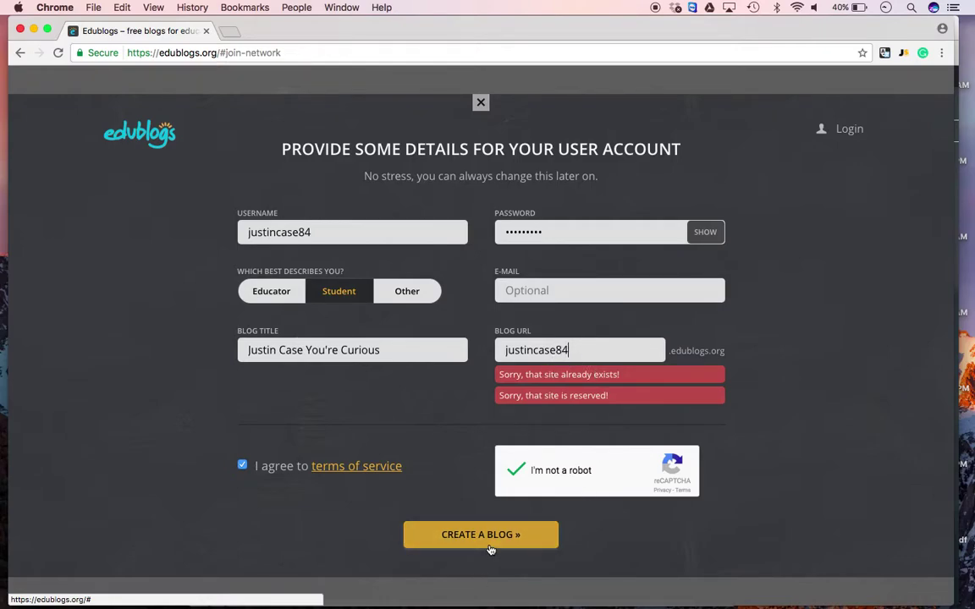
{"action": "left_click", "coordinate": [490, 549]}
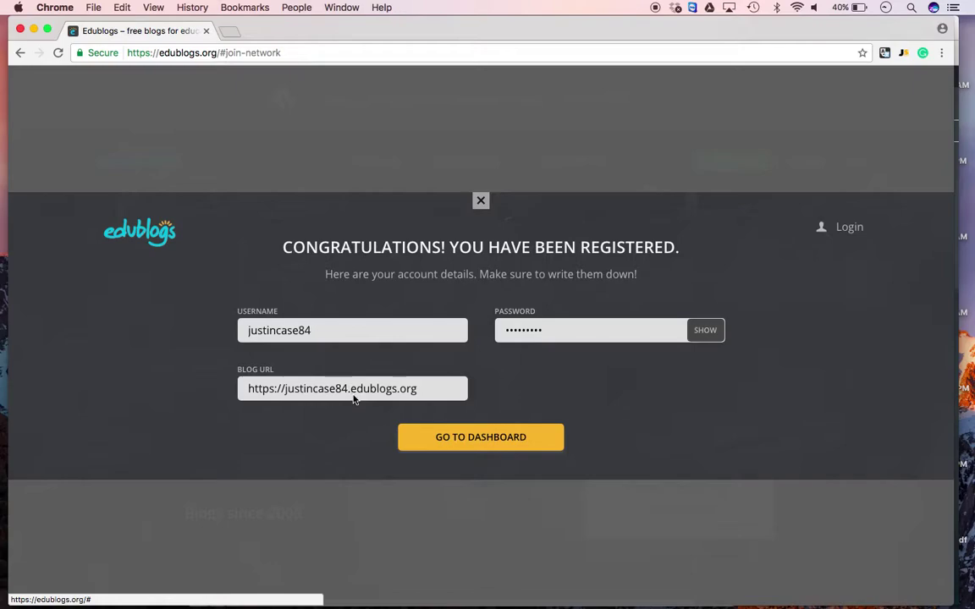
Log in to the new blog's dashboard with the student username and password, declining password saving
{"action": "left_click", "coordinate": [442, 453]}
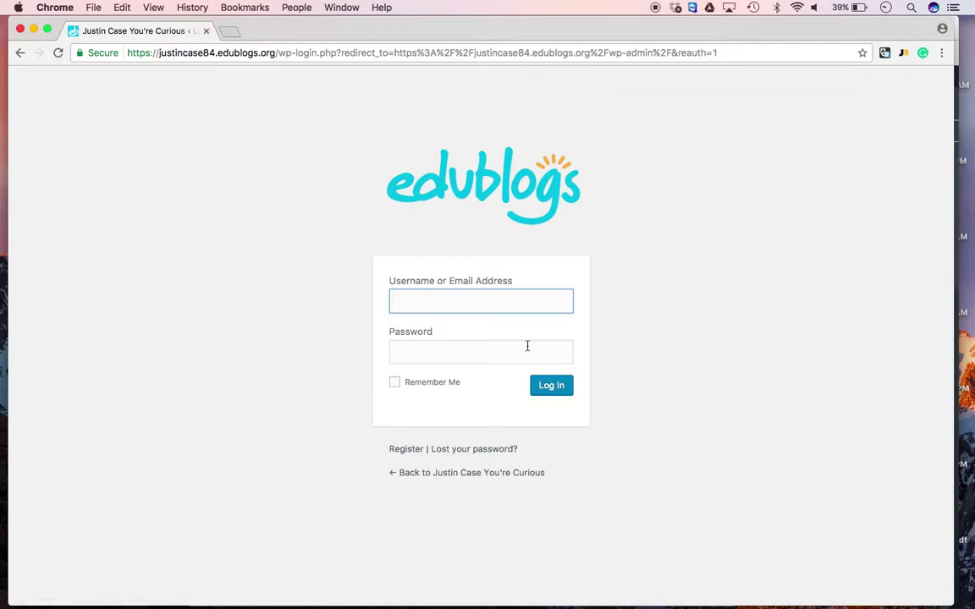
{"action": "type", "text": "justincase84"}
{"action": "key", "text": "Tab"}
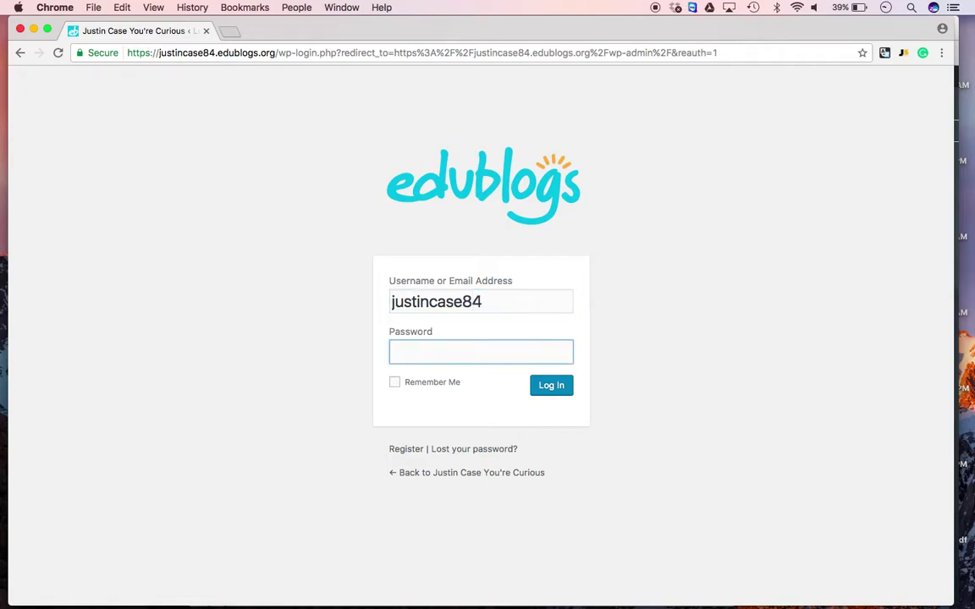
{"action": "type", "text": "•••••••••"}
{"action": "key", "text": "Return"}
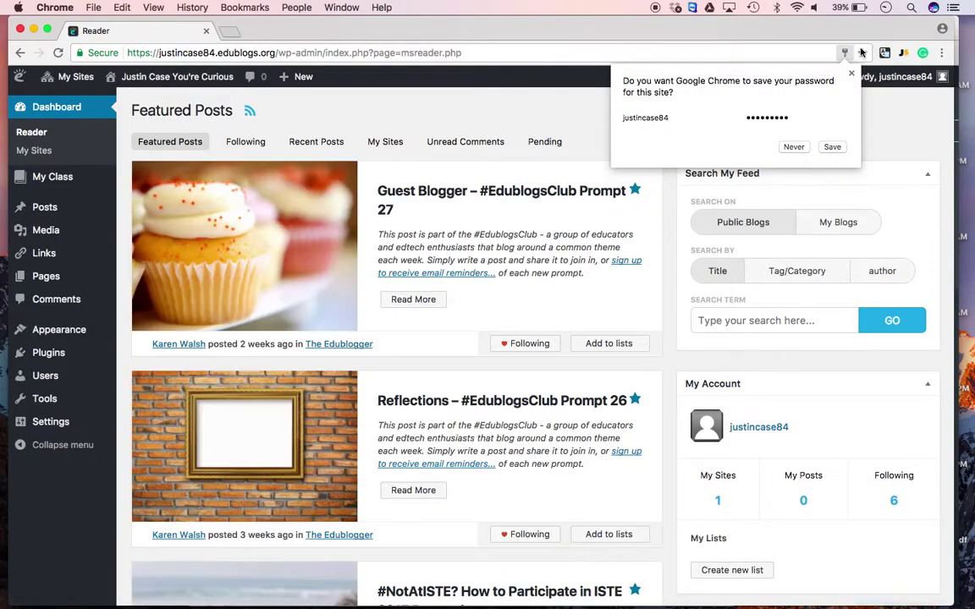
{"action": "left_click", "coordinate": [749, 67]}
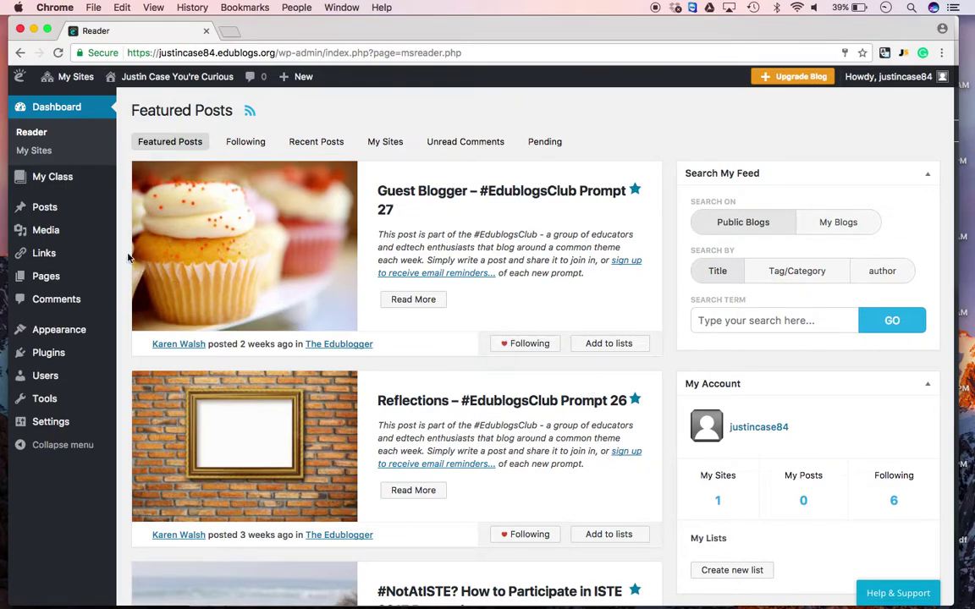
{"action": "mouse_move", "coordinate": [67, 186]}
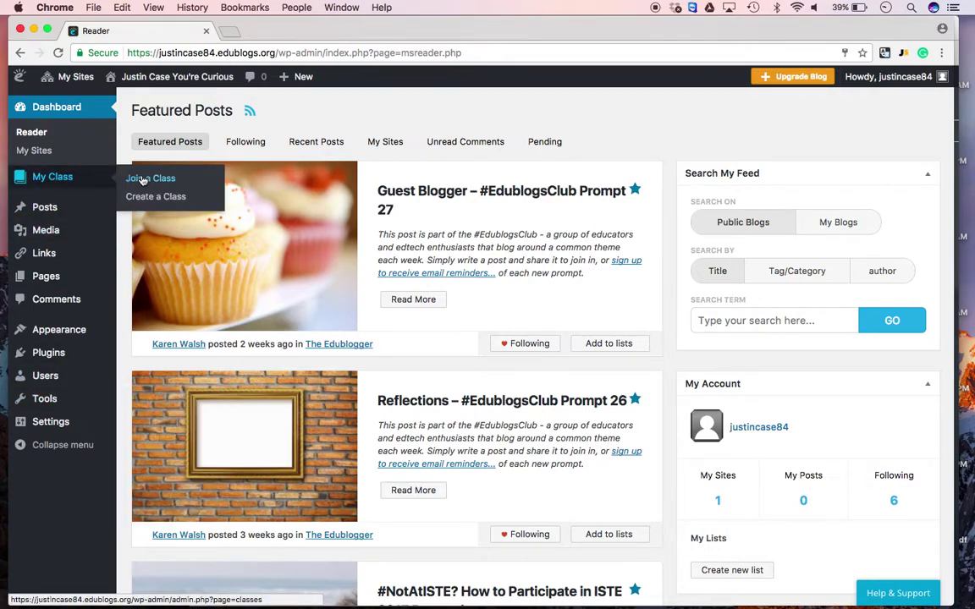
Search for the class blog by site name, send a join request, then view Themes
{"action": "left_click", "coordinate": [148, 179]}
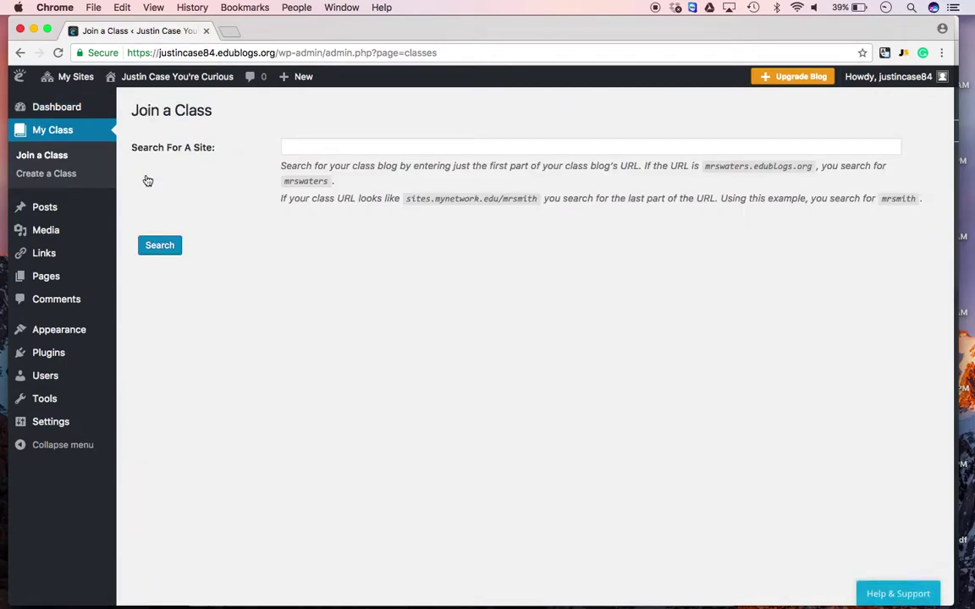
{"action": "left_click", "coordinate": [319, 148]}
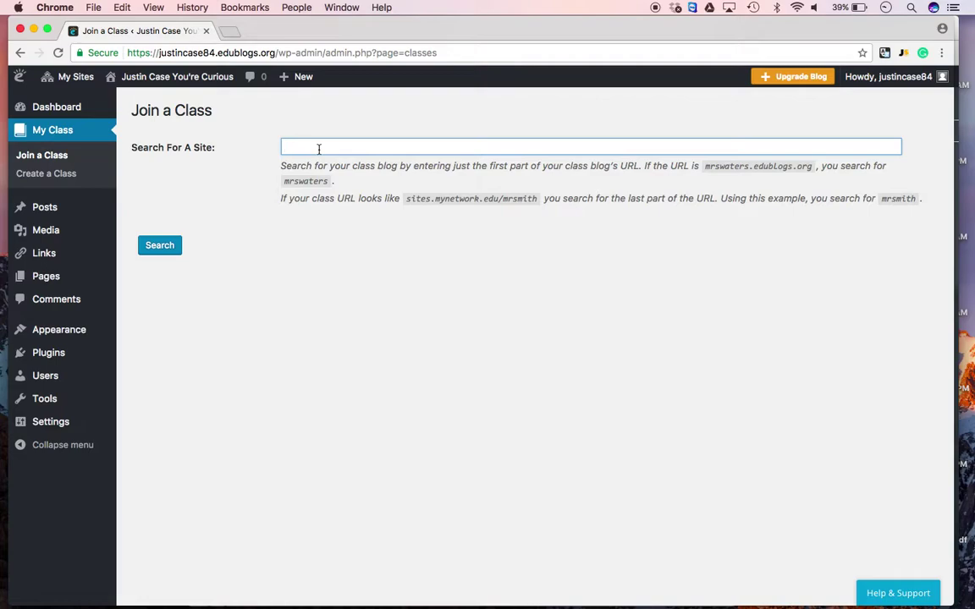
{"action": "left_click", "coordinate": [318, 149]}
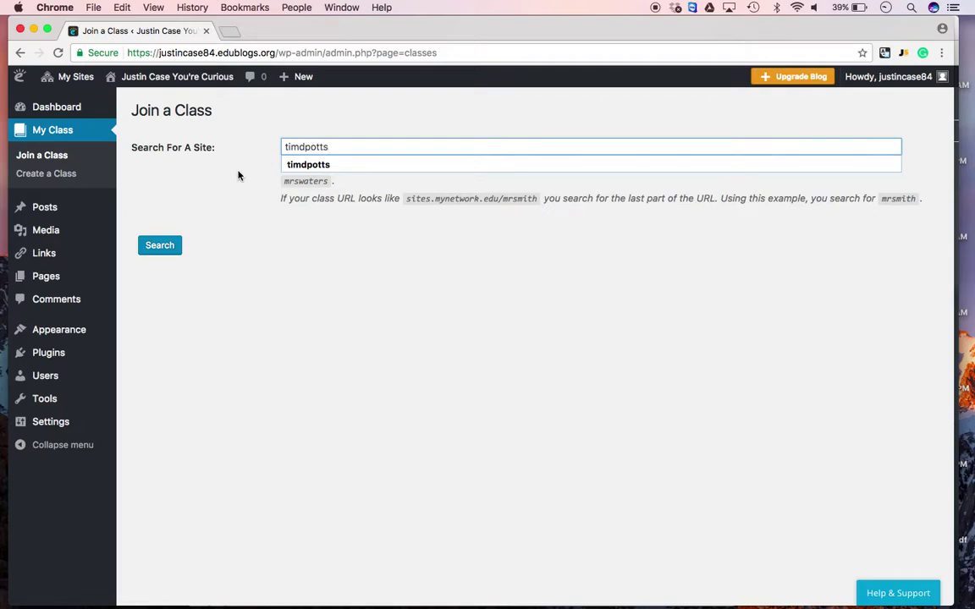
{"action": "left_click", "coordinate": [170, 247]}
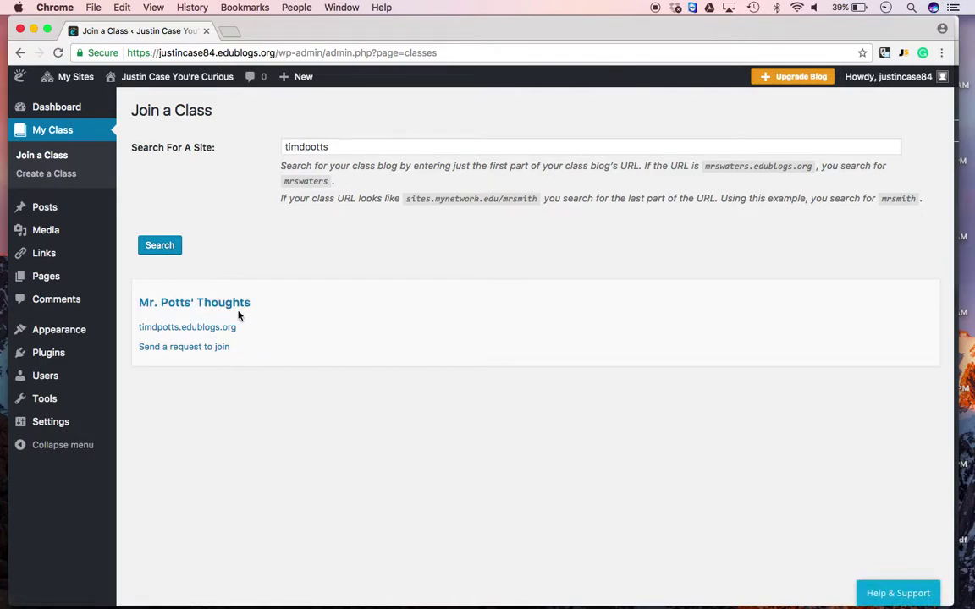
{"action": "left_click", "coordinate": [172, 354]}
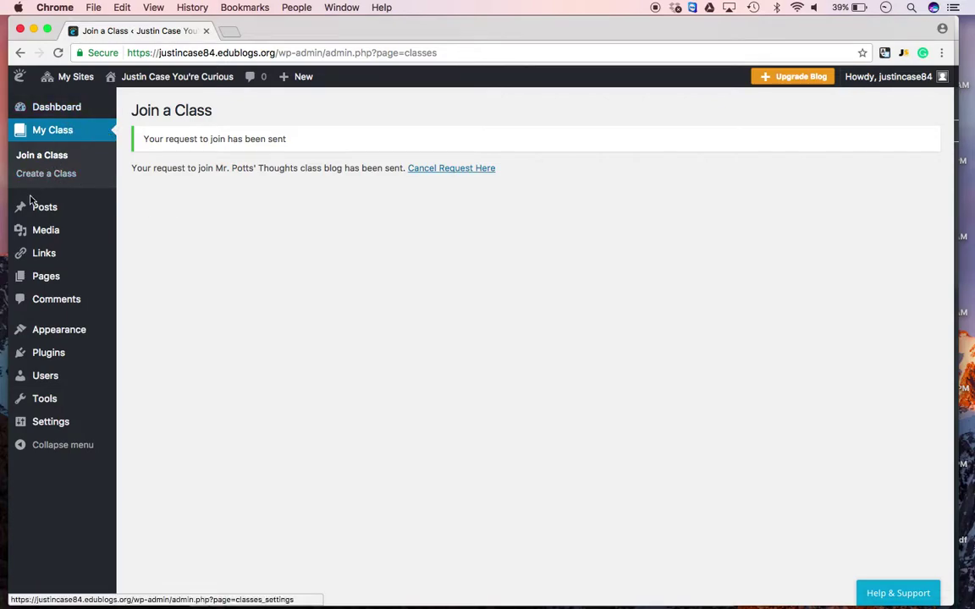
{"action": "mouse_move", "coordinate": [49, 109]}
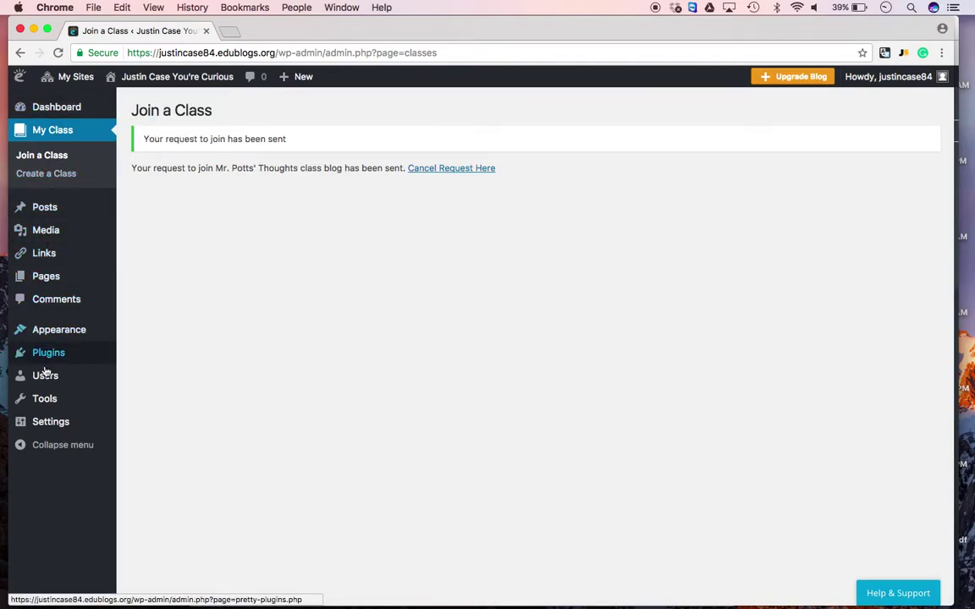
{"action": "left_click", "coordinate": [57, 329]}
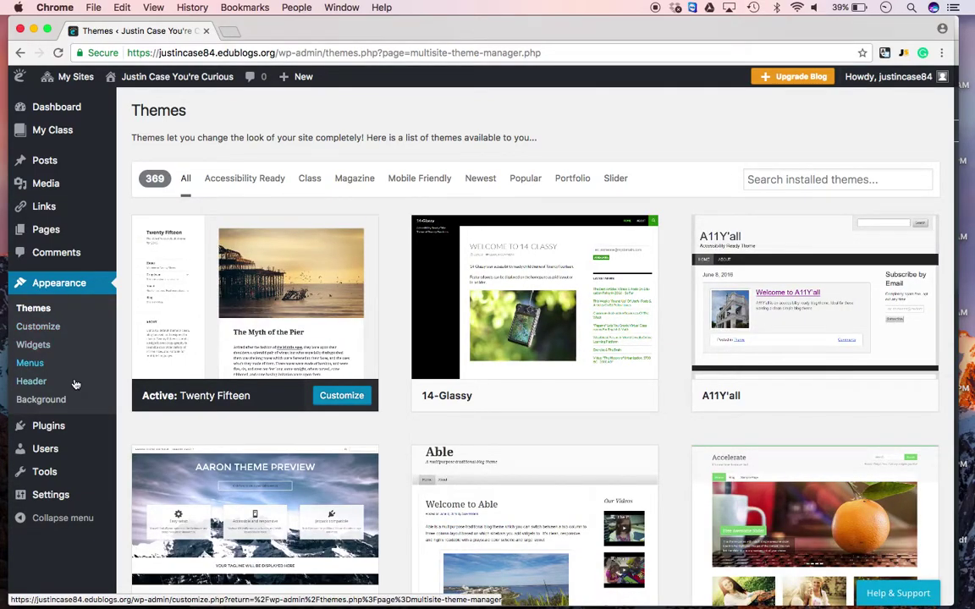
Filter the themes to Mobile Friendly (357 themes) and scroll through the cards
{"action": "left_click", "coordinate": [428, 185]}
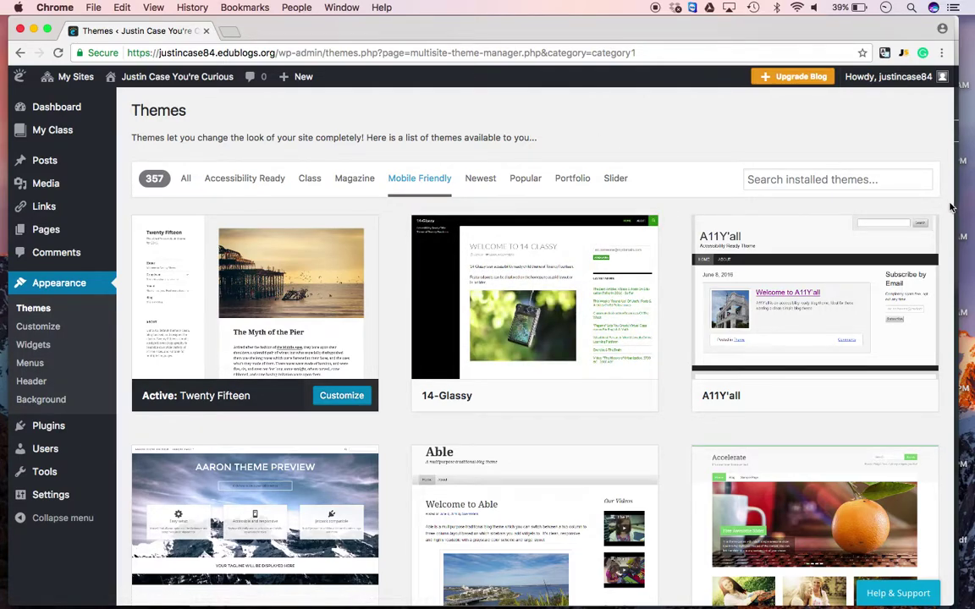
{"action": "scroll", "coordinate": [951, 203], "scroll_direction": "down", "scroll_amount": 5}
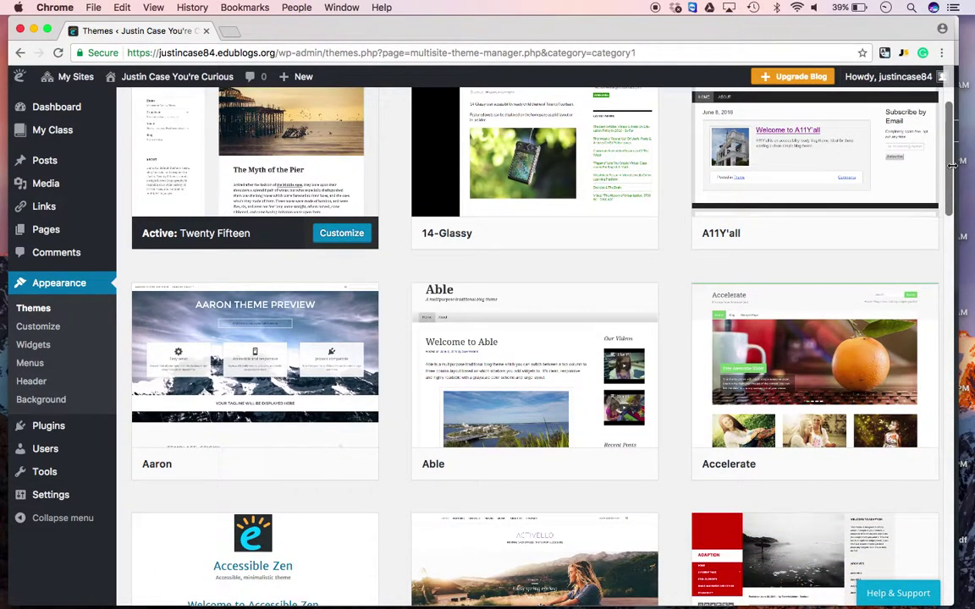
{"action": "left_click_drag", "start_coordinate": [951, 166], "coordinate": [951, 331]}
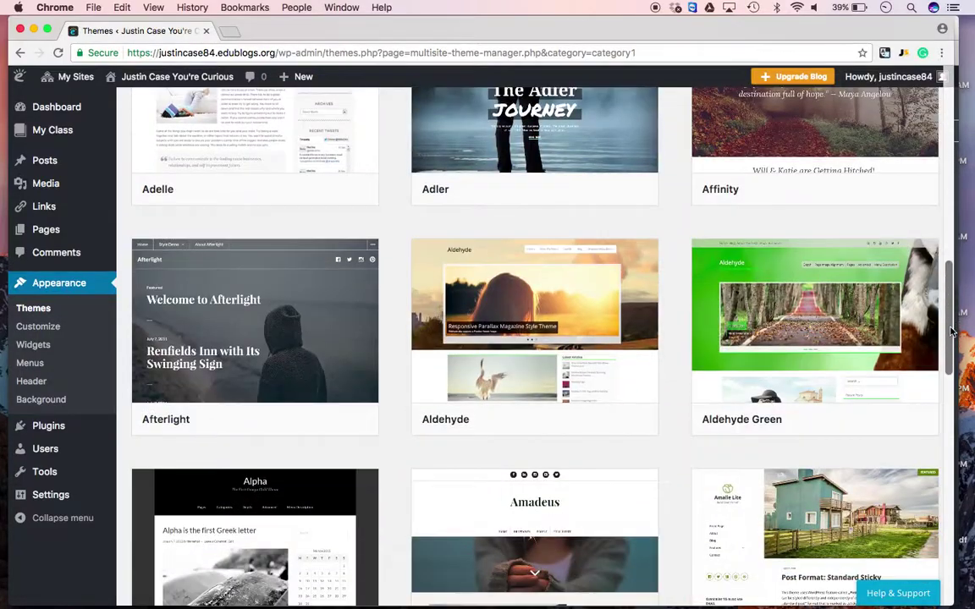
{"action": "scroll", "coordinate": [951, 331], "scroll_direction": "down", "scroll_amount": 15}
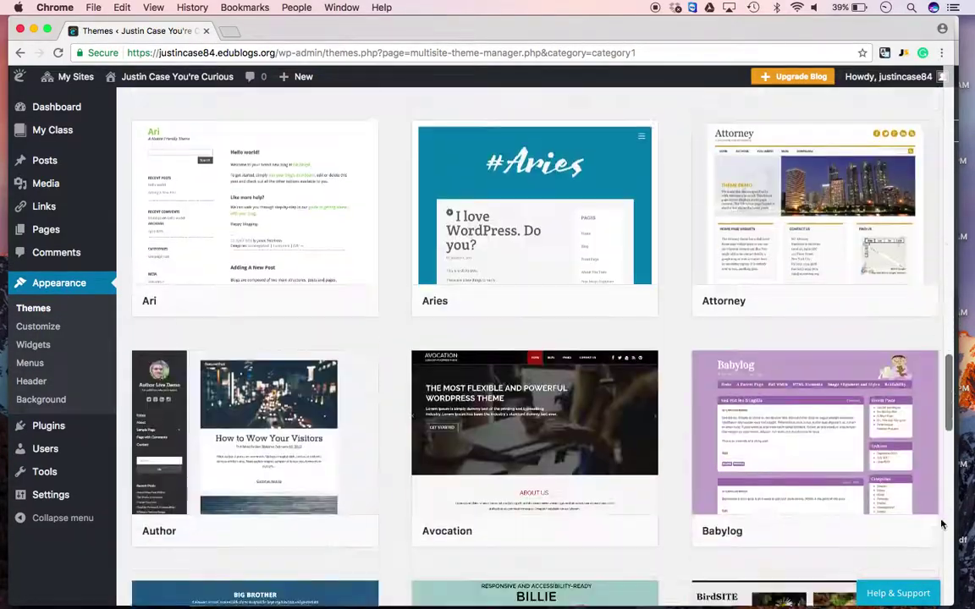